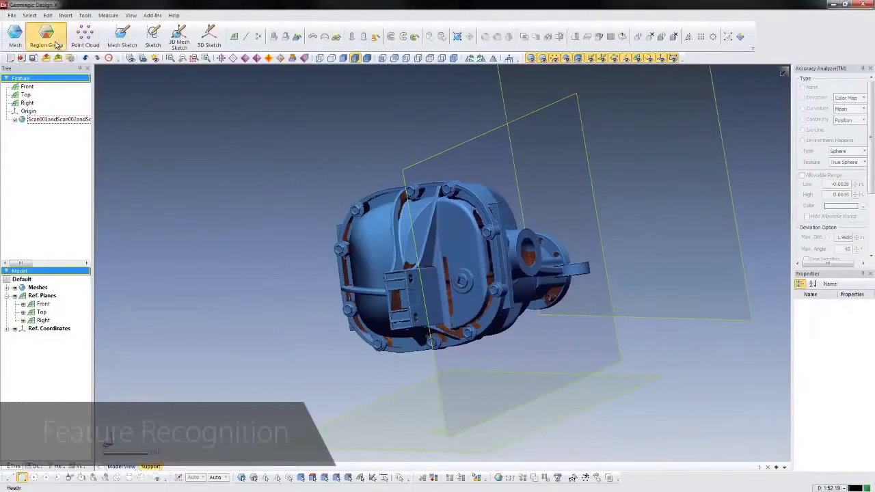
Auto-segment the scan mesh into a region group of recognised features with sensitivity 21
{"action": "left_click", "coordinate": [46, 36]}
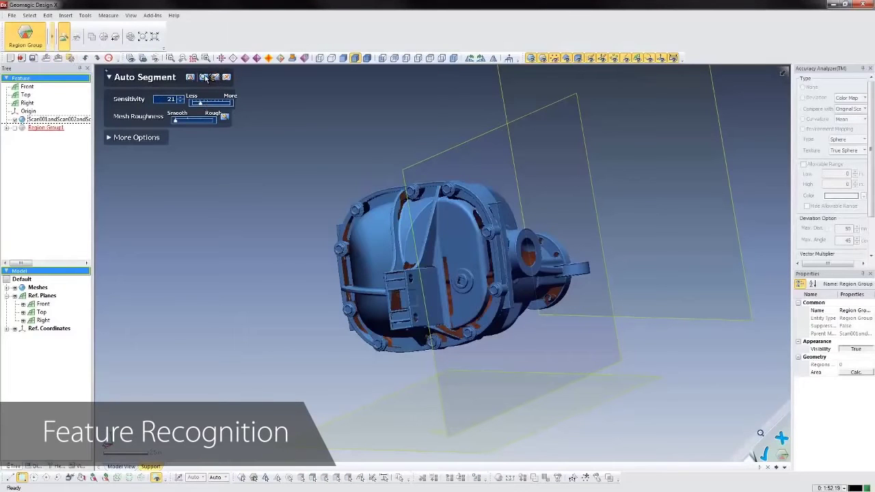
{"action": "left_click", "coordinate": [215, 78]}
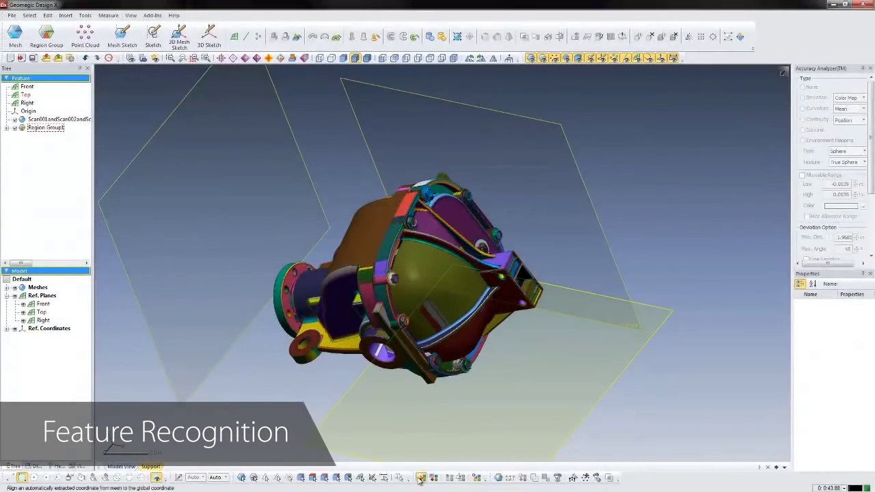
Align the segmented mesh to the global origin with the Align Wizard, using candidate Coordinate 1
{"action": "left_click", "coordinate": [421, 478]}
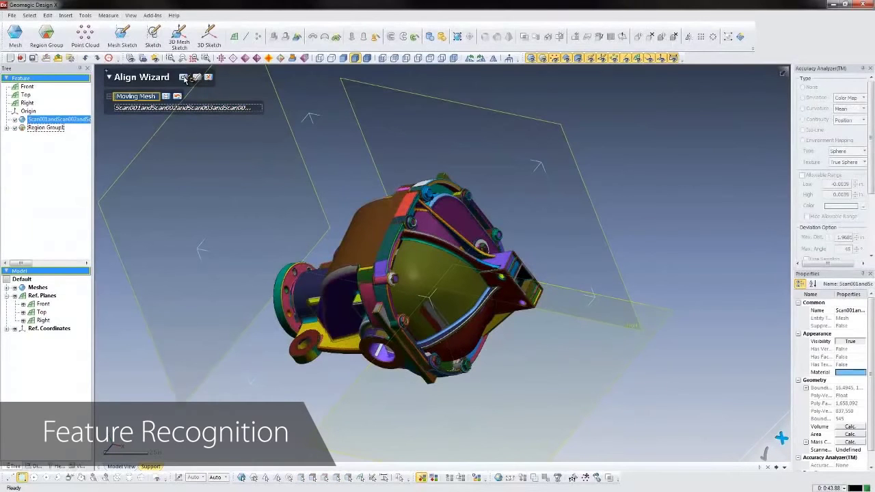
{"action": "left_click", "coordinate": [183, 77]}
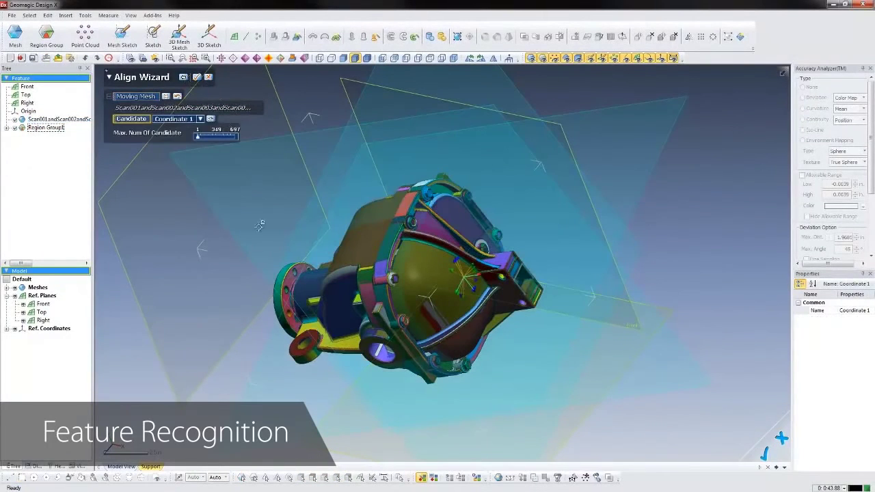
{"action": "right_click_drag", "start_coordinate": [262, 234], "coordinate": [571, 263]}
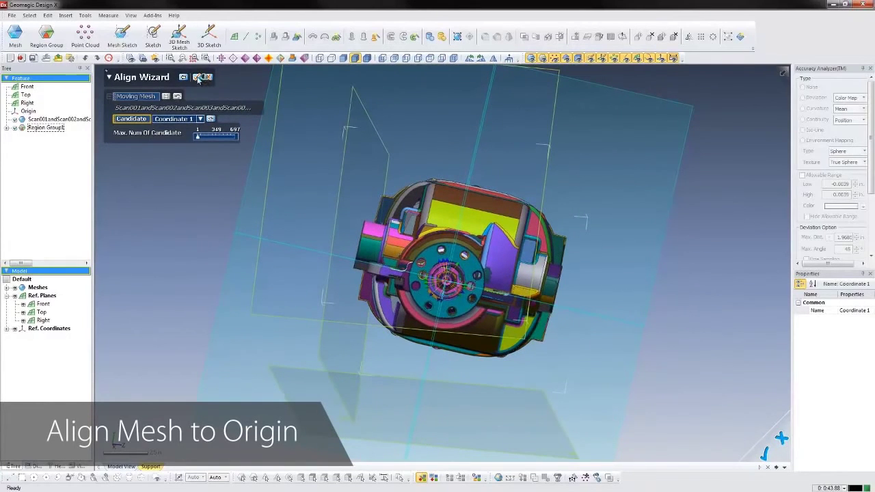
{"action": "left_click", "coordinate": [197, 77]}
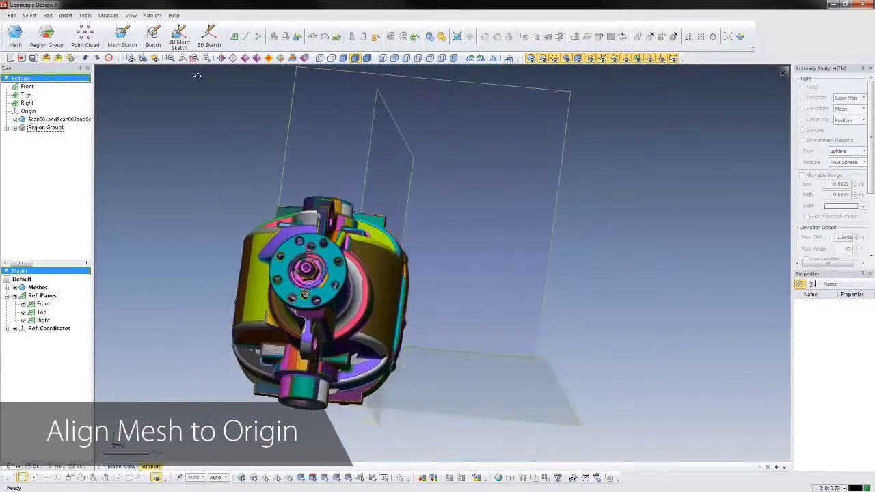
{"action": "right_click_drag", "start_coordinate": [381, 274], "coordinate": [393, 300]}
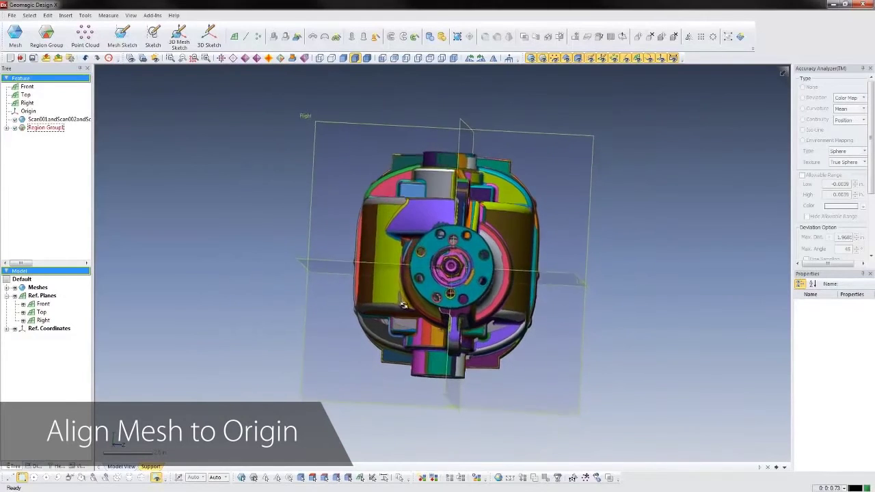
{"action": "right_click_drag", "start_coordinate": [462, 282], "coordinate": [306, 224]}
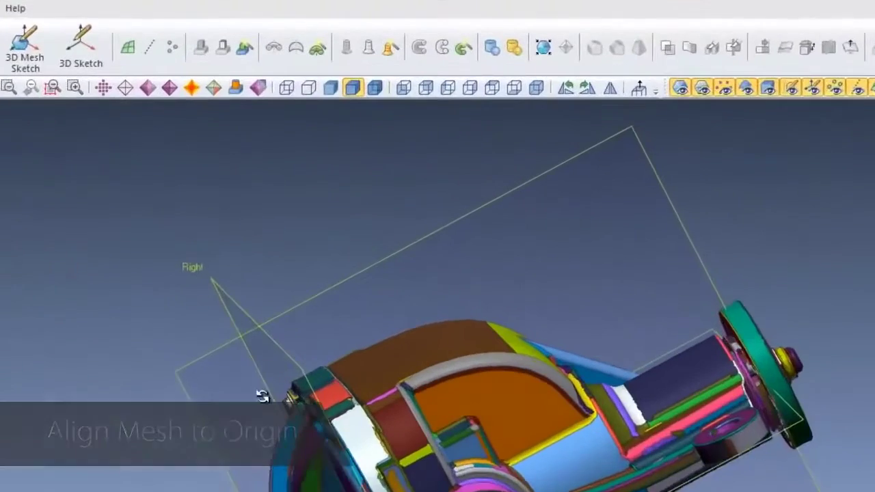
{"action": "right_click_drag", "start_coordinate": [262, 396], "coordinate": [301, 400]}
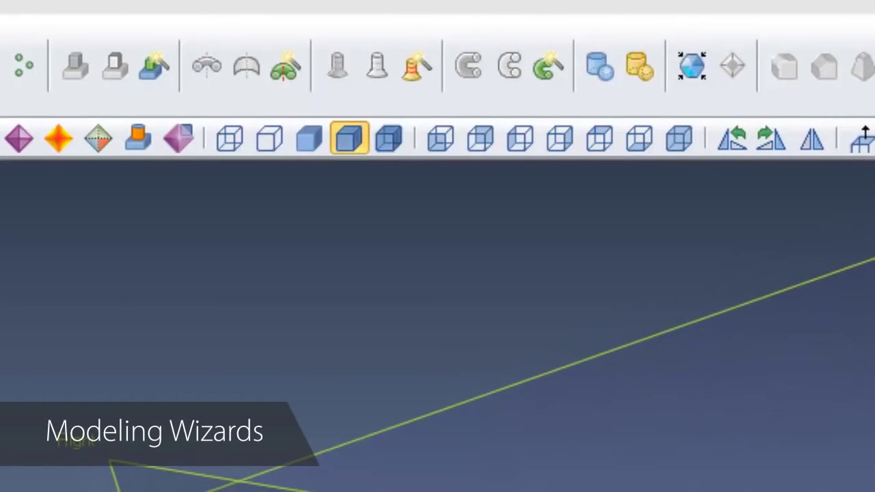
{"action": "right_click_drag", "start_coordinate": [292, 369], "coordinate": [123, 258]}
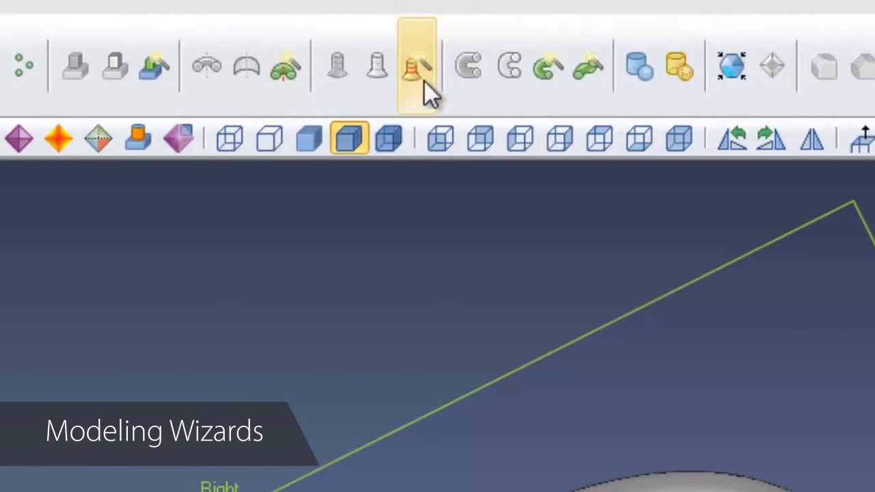
Start an Extrusion Wizard feature and pick the housing's revolution, three cylinder and freeform regions as its sides
{"action": "left_click", "coordinate": [594, 77]}
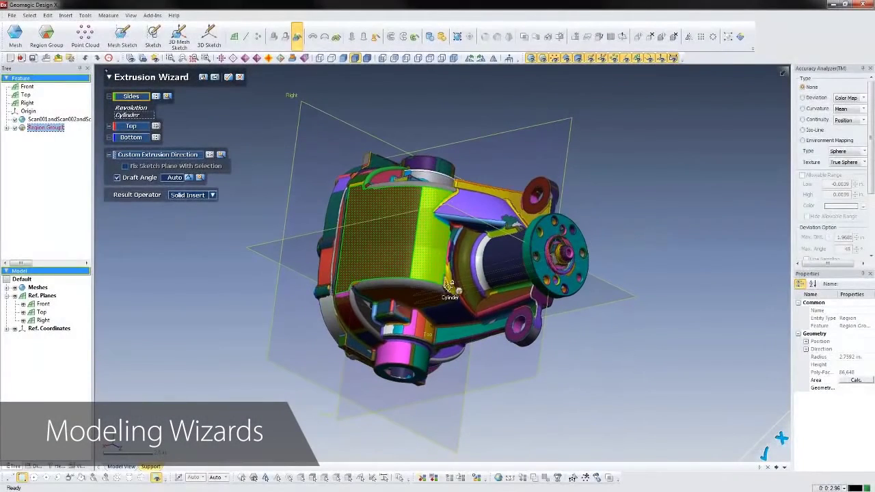
{"action": "left_click", "coordinate": [448, 285]}
{"action": "left_click", "coordinate": [459, 235]}
{"action": "right_click_drag", "start_coordinate": [438, 348], "coordinate": [263, 232]}
{"action": "left_click", "coordinate": [431, 264]}
Assign planar regions as the extrusion's top and bottom and generate the solid with the Solid Insert result operator
{"action": "right_click_drag", "start_coordinate": [323, 254], "coordinate": [588, 307]}
{"action": "left_click", "coordinate": [376, 283]}
{"action": "left_click", "coordinate": [131, 171]}
{"action": "right_click_drag", "start_coordinate": [322, 184], "coordinate": [370, 329]}
{"action": "left_click", "coordinate": [446, 218]}
{"action": "left_click", "coordinate": [214, 77]}
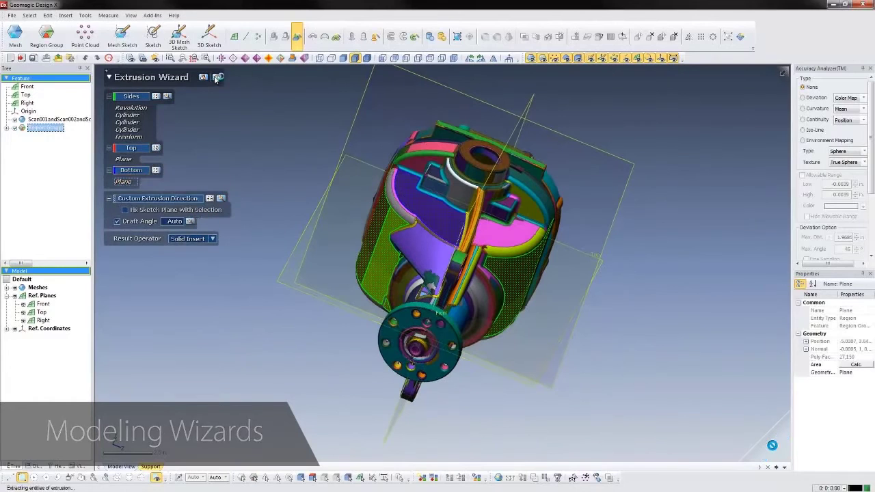
{"action": "mouse_move", "coordinate": [307, 198]}
{"action": "right_mouse_down"}
{"action": "mouse_move", "coordinate": [357, 203]}
{"action": "mouse_move", "coordinate": [705, 171]}
{"action": "right_mouse_up"}
{"action": "left_click", "coordinate": [217, 78]}
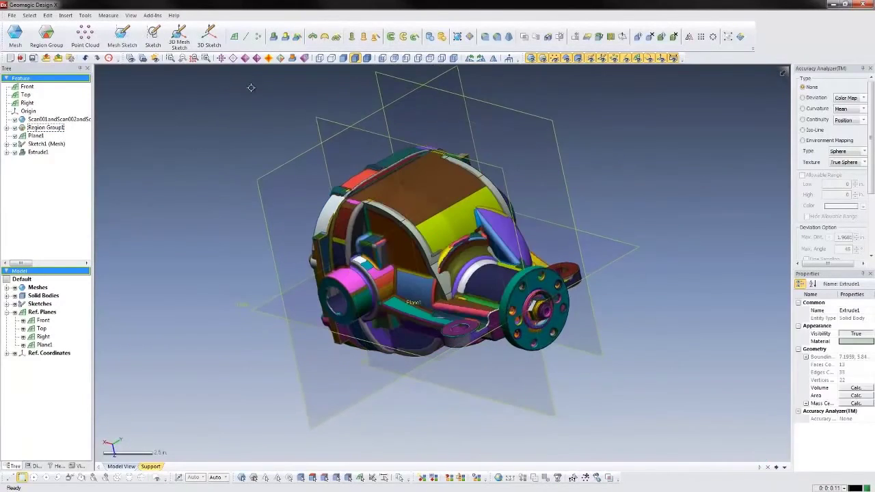
Hide the mesh, edit the extrusion's mesh sketch to delete the small curve segments at its rounded end, and start a replacement line
{"action": "left_click", "coordinate": [14, 287]}
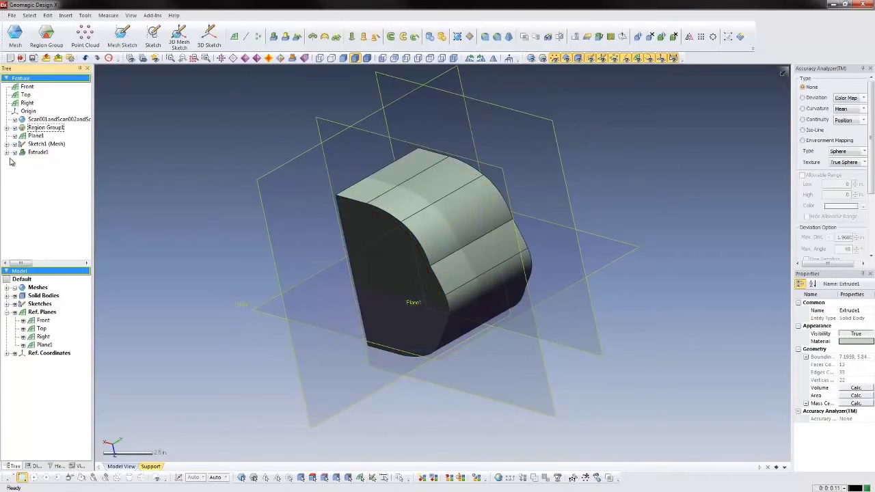
{"action": "right_click", "coordinate": [39, 146]}
{"action": "left_click", "coordinate": [55, 149]}
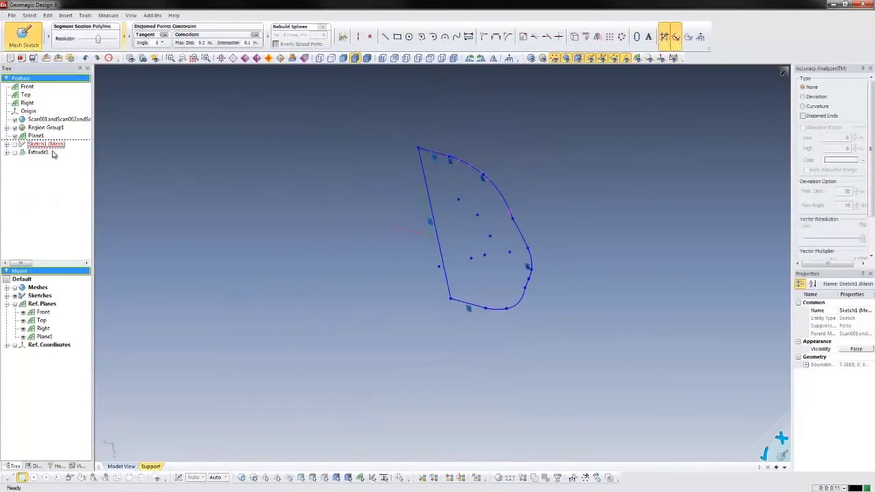
{"action": "left_click", "coordinate": [509, 58]}
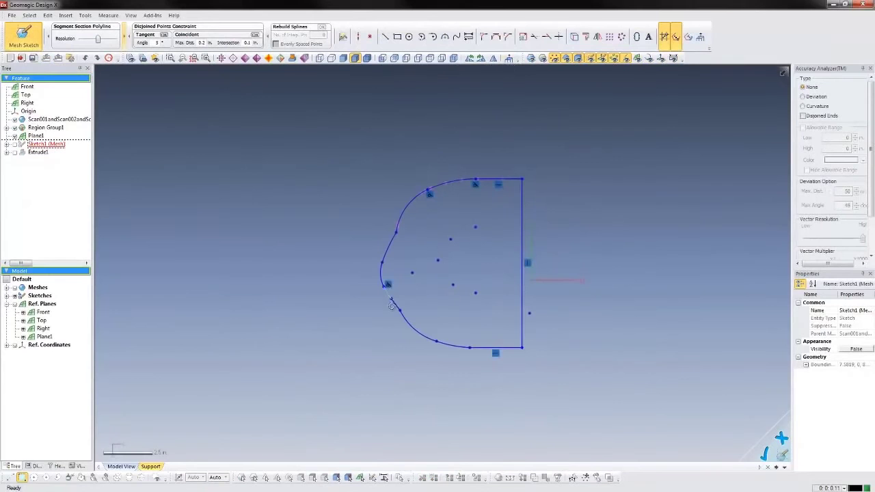
{"action": "scroll", "coordinate": [390, 314], "scroll_direction": "up", "scroll_amount": 4}
{"action": "left_click_drag", "start_coordinate": [350, 121], "coordinate": [404, 328]}
{"action": "key", "text": "Delete"}
{"action": "left_click", "coordinate": [385, 36]}
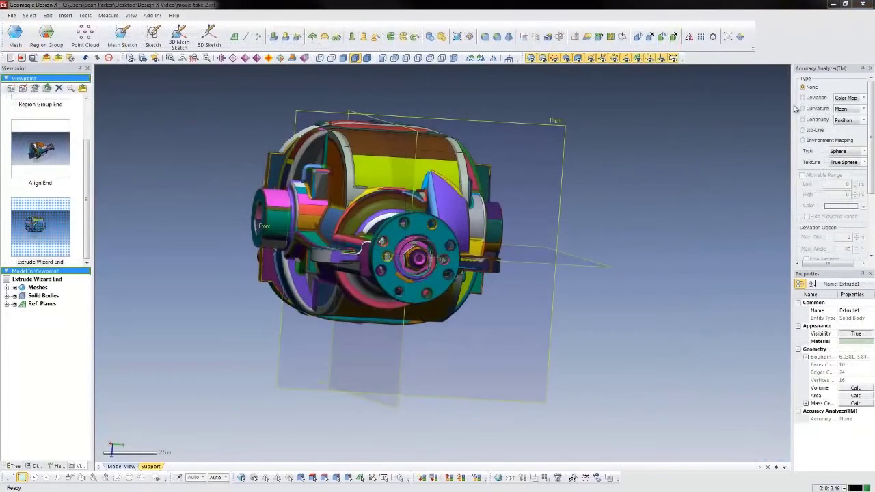
Analyze the extruded body's deviation from the scan as a color map with the high allowable tolerance set to 0.01 in
{"action": "left_click", "coordinate": [802, 98]}
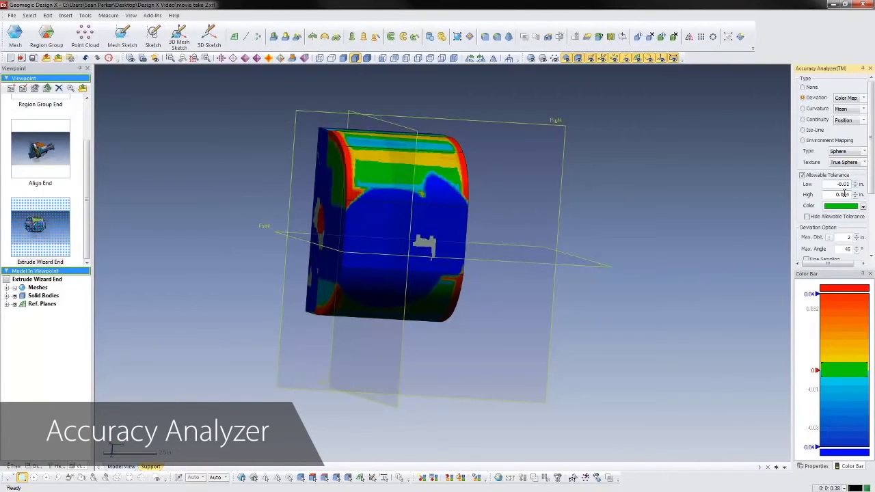
{"action": "left_click_drag", "start_coordinate": [845, 194], "coordinate": [854, 193]}
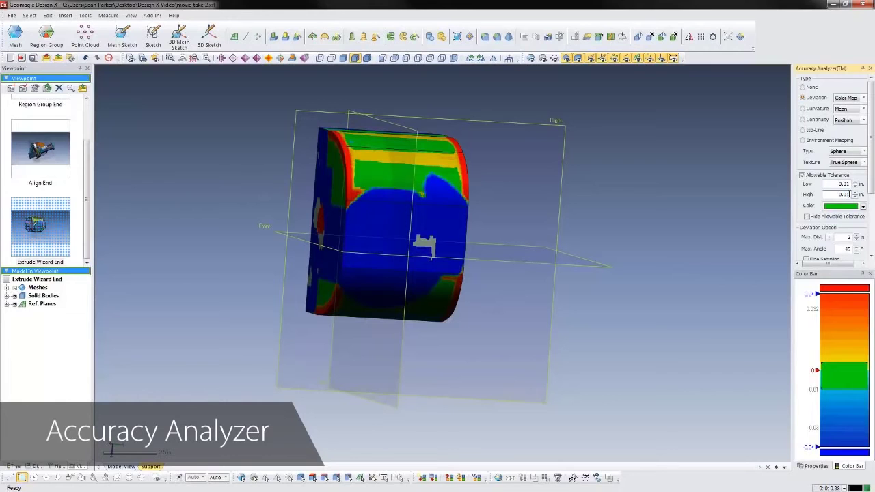
{"action": "type", "text": "1"}
{"action": "key", "text": "Return"}
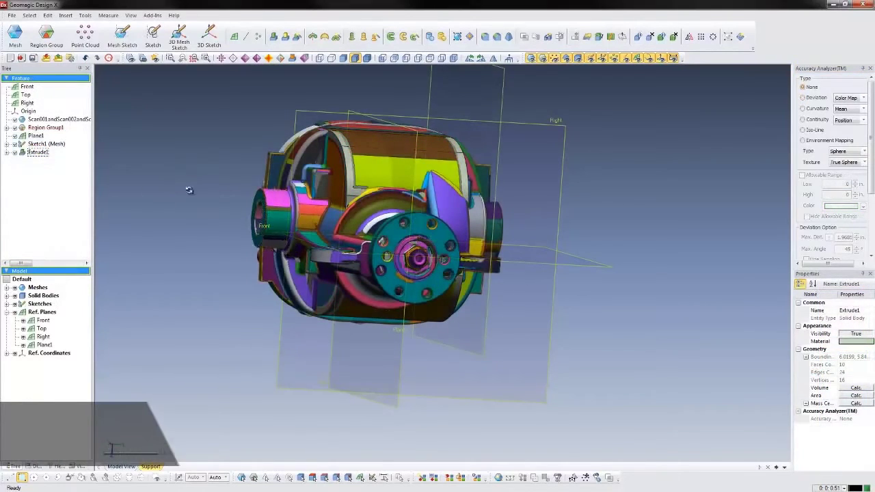
Create a planar mesh sketch based on the extruded body's flat back face, adjusting the section's offset from the base plane
{"action": "mouse_move", "coordinate": [189, 190]}
{"action": "right_mouse_down"}
{"action": "mouse_move", "coordinate": [587, 296]}
{"action": "mouse_move", "coordinate": [766, 314]}
{"action": "right_mouse_up"}
{"action": "left_click", "coordinate": [407, 307]}
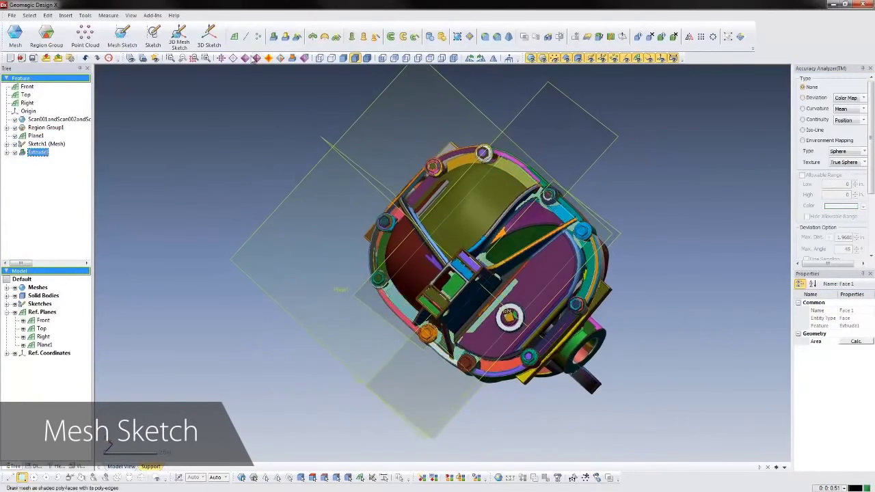
{"action": "left_click", "coordinate": [122, 34]}
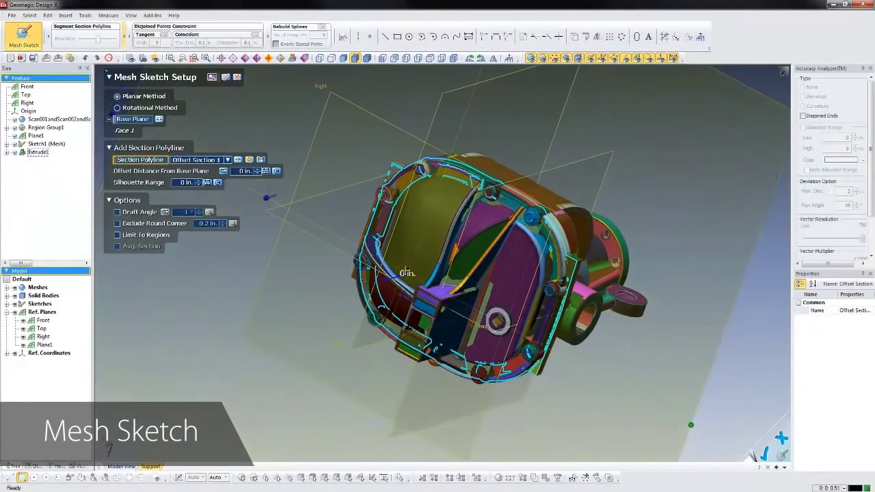
{"action": "left_click_drag", "start_coordinate": [392, 277], "coordinate": [403, 272]}
{"action": "left_click", "coordinate": [226, 77]}
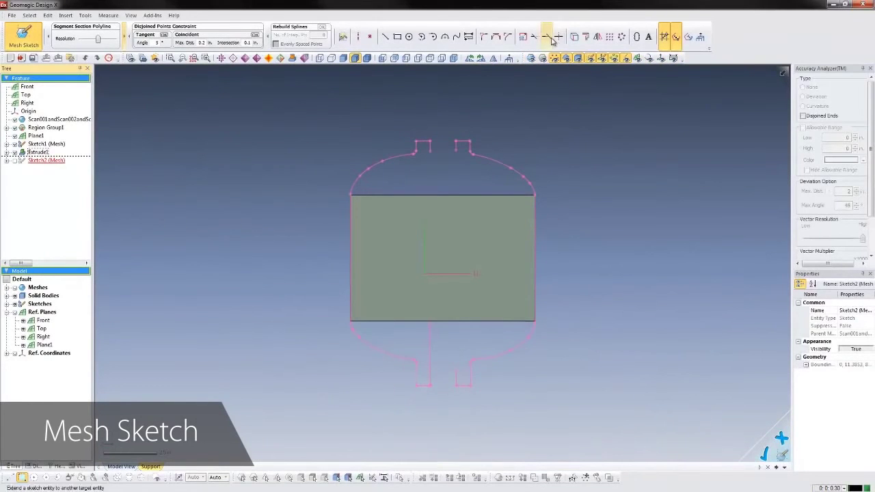
Convert the two vertical side edges of the extruded body into sketch entities
{"action": "left_click", "coordinate": [573, 37]}
{"action": "left_click", "coordinate": [357, 224]}
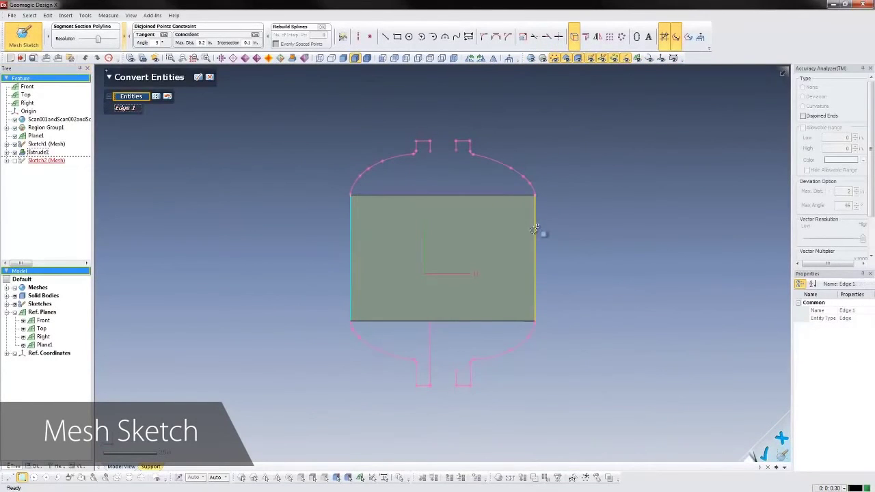
{"action": "left_click", "coordinate": [200, 78]}
Fit a 3-point arc to the section's upper-left curve and auto-sketch only the selected curve at the upper right
{"action": "scroll", "coordinate": [377, 177], "scroll_direction": "up", "scroll_amount": 3}
{"action": "left_click", "coordinate": [444, 36]}
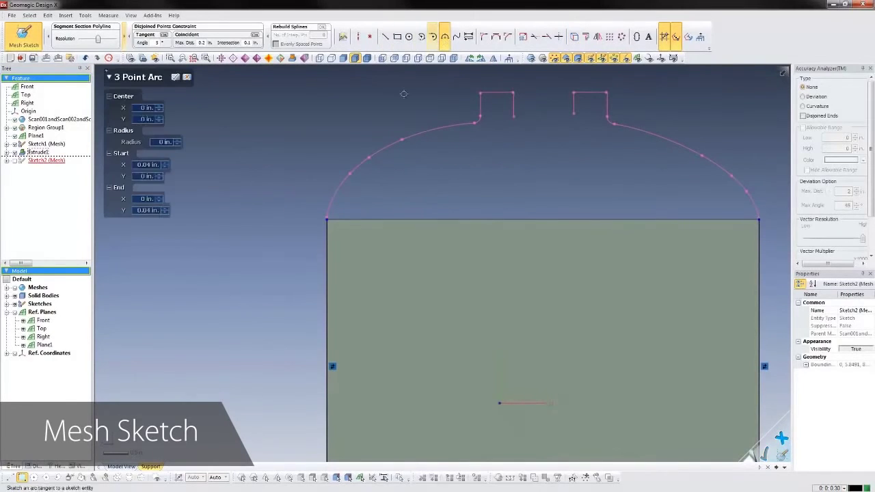
{"action": "left_click", "coordinate": [340, 182]}
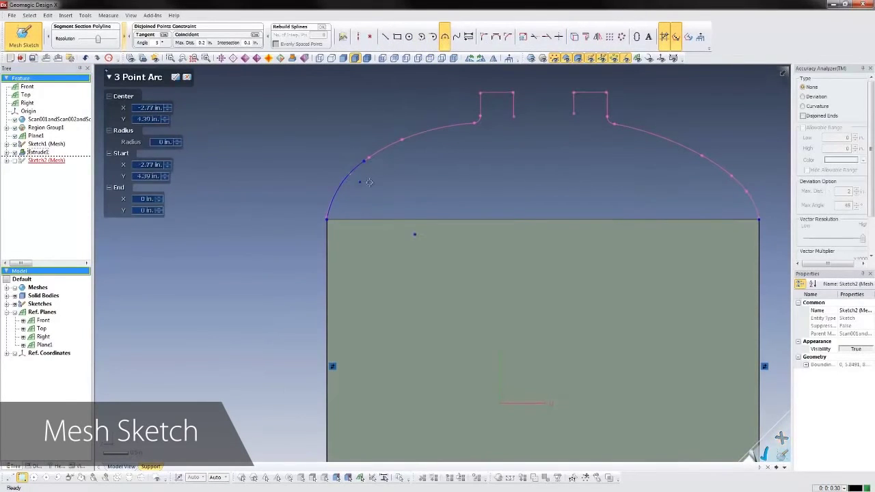
{"action": "left_click", "coordinate": [343, 38]}
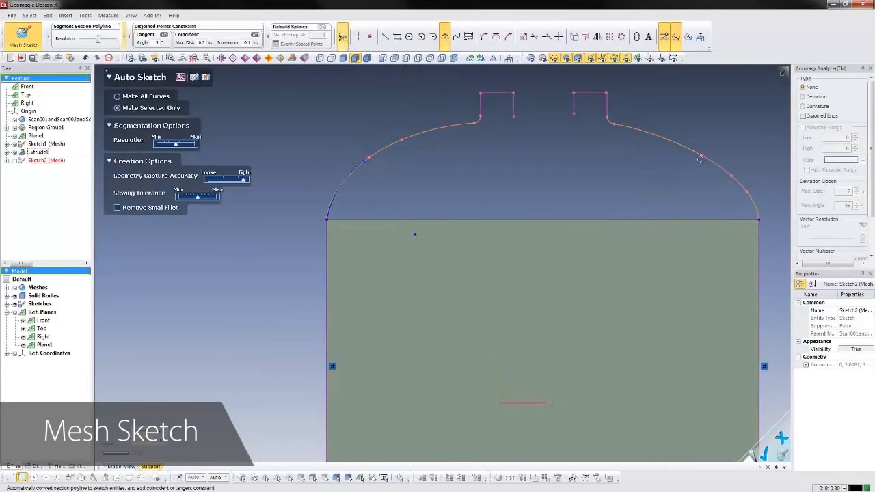
{"action": "left_click", "coordinate": [752, 203]}
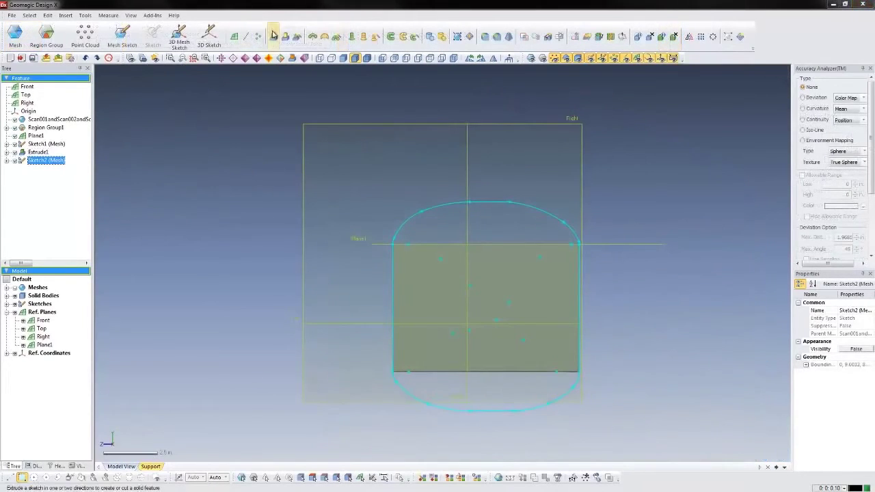
Extrude Sketch2 up to the flange's planar region using Mean Distance Position, merge it with the body, and hide the mesh
{"action": "left_click", "coordinate": [273, 36]}
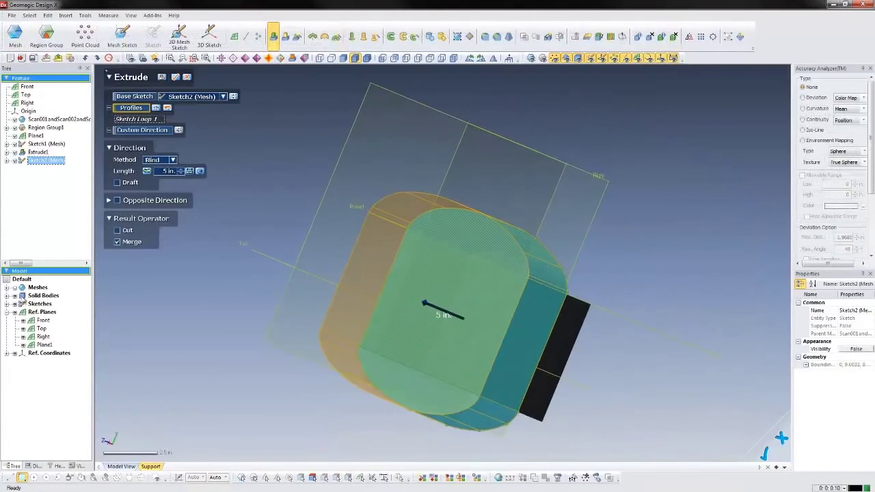
{"action": "left_click", "coordinate": [15, 287]}
{"action": "right_click_drag", "start_coordinate": [290, 271], "coordinate": [565, 149]}
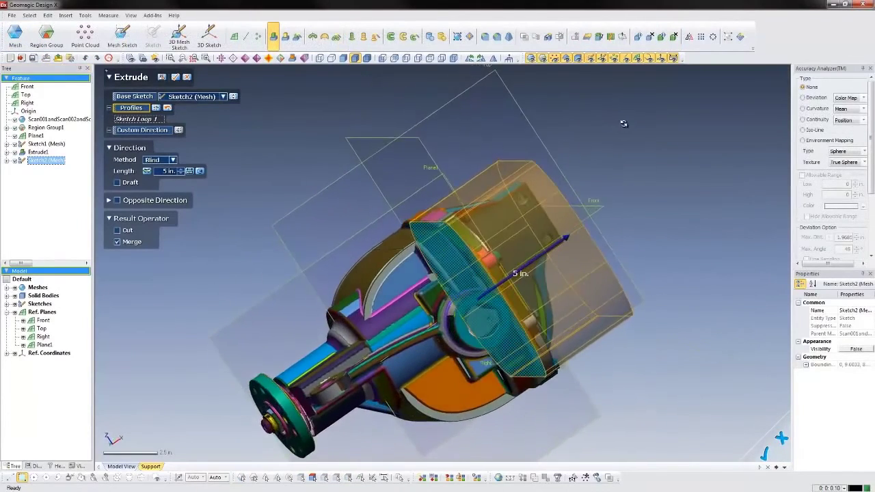
{"action": "right_click_drag", "start_coordinate": [624, 124], "coordinate": [673, 103]}
{"action": "left_click", "coordinate": [167, 163]}
{"action": "left_click", "coordinate": [165, 195]}
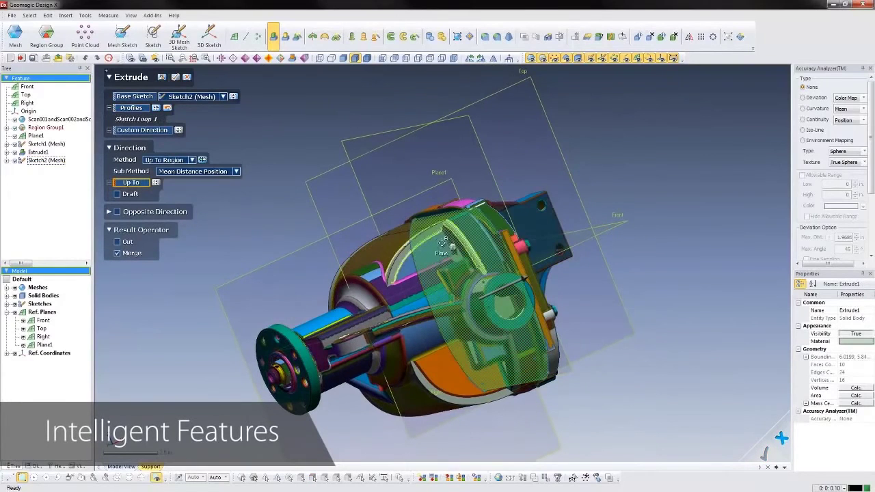
{"action": "left_click", "coordinate": [464, 251]}
{"action": "right_click_drag", "start_coordinate": [596, 290], "coordinate": [254, 135]}
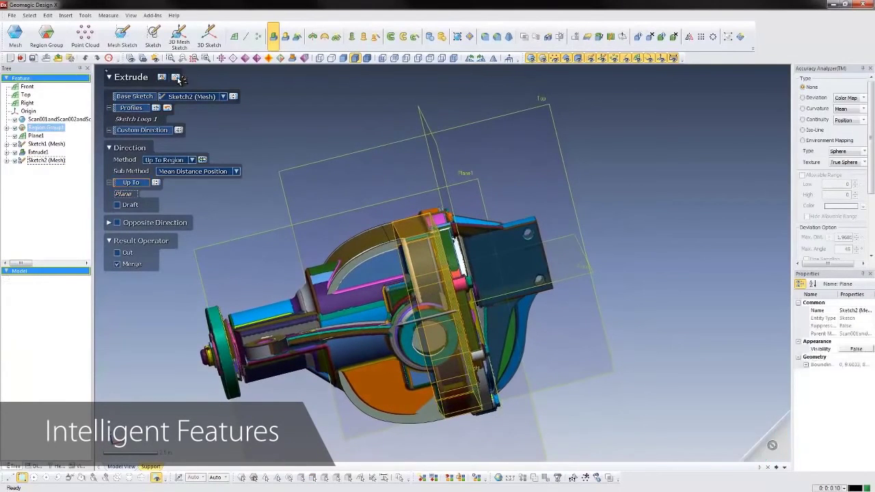
{"action": "left_click", "coordinate": [177, 78]}
{"action": "left_click", "coordinate": [14, 287]}
{"action": "right_click_drag", "start_coordinate": [212, 262], "coordinate": [538, 225]}
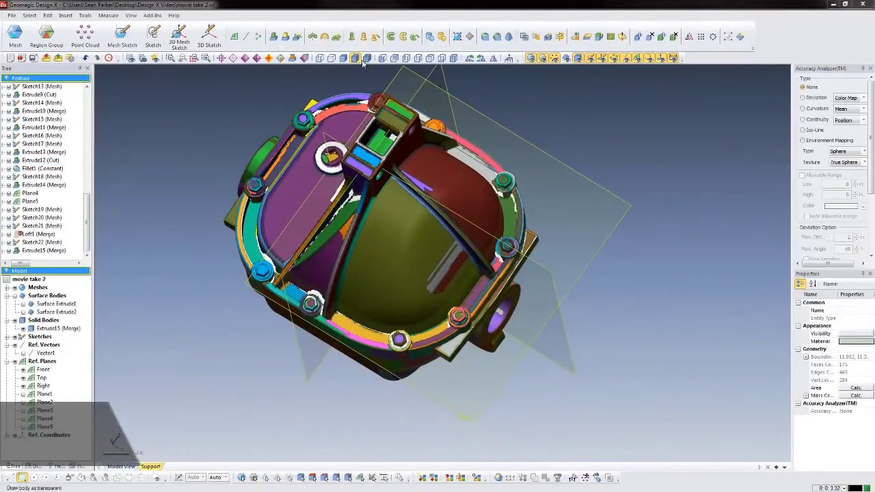
Start a Loft Wizard with the path defined by plane and select the domed cover's cylinder, revolution, freeform and plane regions between the ribs
{"action": "left_click", "coordinate": [376, 36]}
{"action": "left_click", "coordinate": [346, 227]}
{"action": "left_click", "coordinate": [316, 266]}
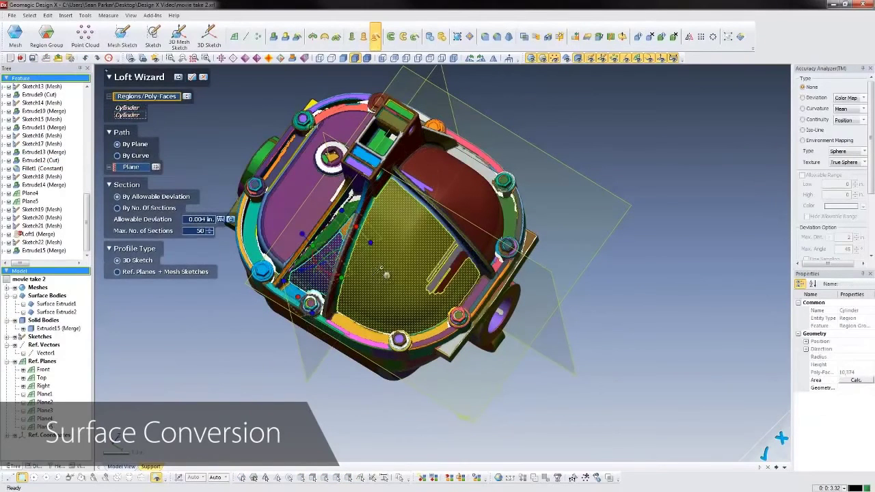
{"action": "left_click", "coordinate": [380, 268]}
{"action": "left_click", "coordinate": [443, 267]}
{"action": "left_click", "coordinate": [459, 271]}
{"action": "left_click", "coordinate": [462, 204]}
{"action": "left_click", "coordinate": [424, 162]}
{"action": "right_click_drag", "start_coordinate": [467, 189], "coordinate": [483, 228]}
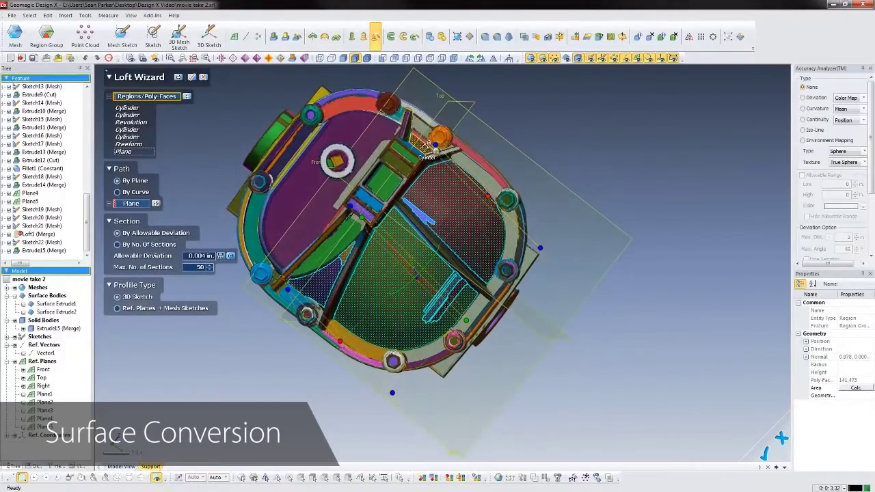
{"action": "left_click", "coordinate": [430, 145]}
{"action": "mouse_move", "coordinate": [437, 342]}
{"action": "right_mouse_down"}
{"action": "mouse_move", "coordinate": [437, 239]}
{"action": "mouse_move", "coordinate": [431, 332]}
{"action": "right_mouse_up"}
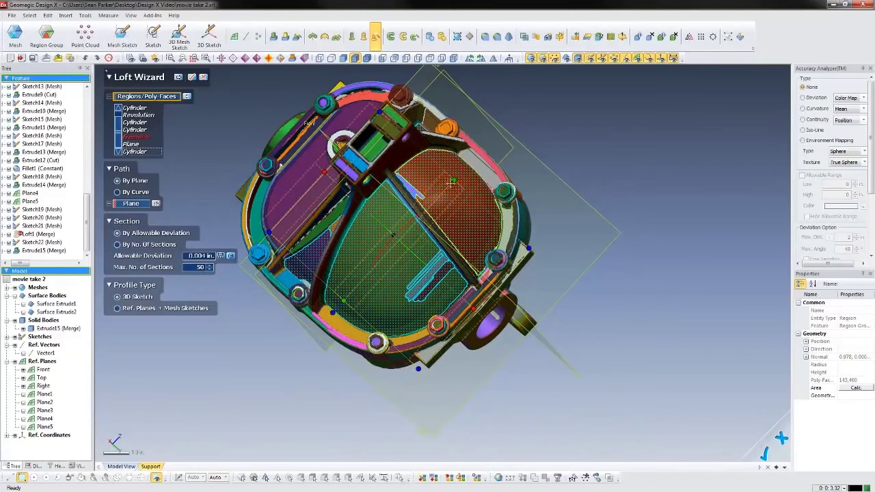
Adjust the loft's path plane across the cover and preview the loft with 0.004 in allowable deviation and at most 50 sections
{"action": "left_click_drag", "start_coordinate": [453, 180], "coordinate": [483, 168]}
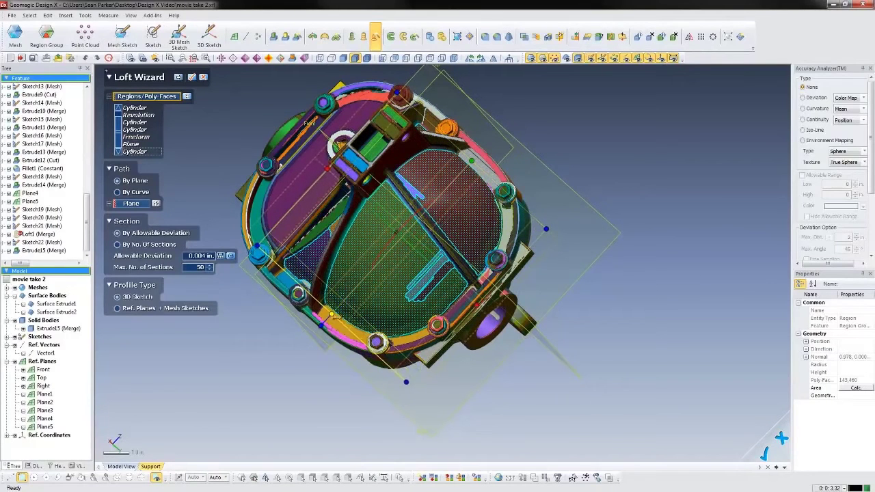
{"action": "right_click_drag", "start_coordinate": [438, 293], "coordinate": [483, 271]}
{"action": "left_click_drag", "start_coordinate": [485, 302], "coordinate": [483, 299]}
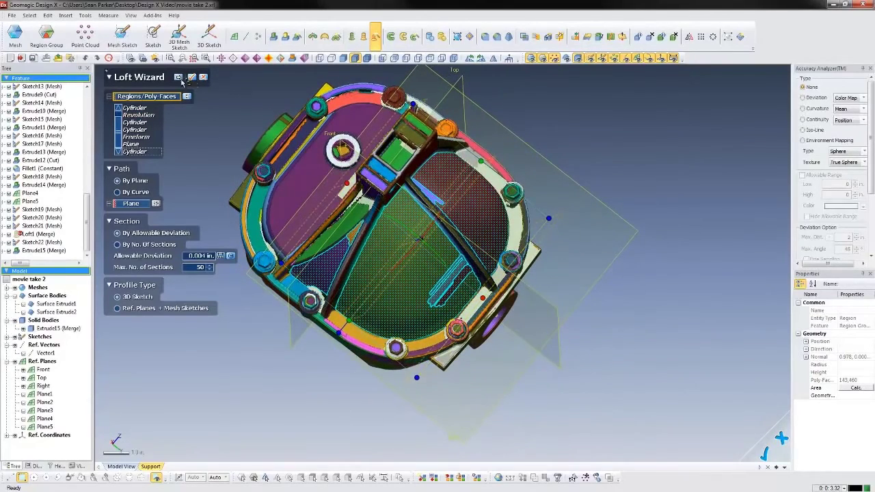
{"action": "left_click", "coordinate": [178, 78]}
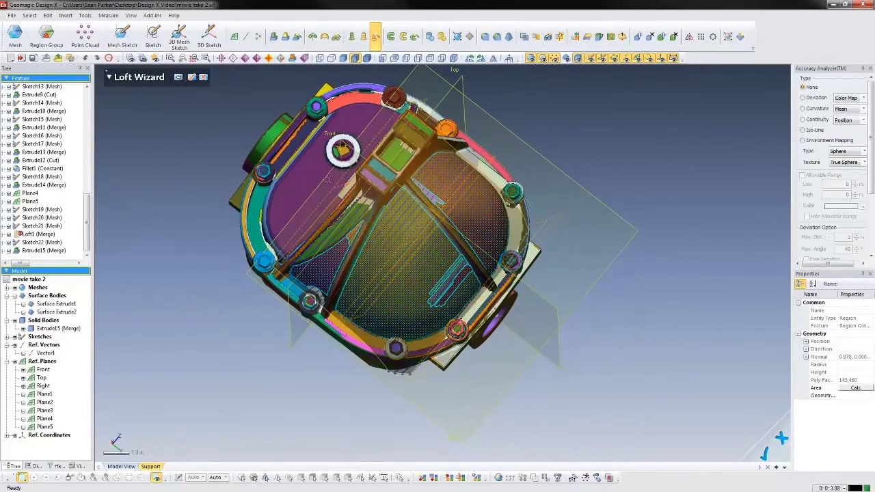
Check the lofted surface against the mesh with the deviation color map, and set the analysis back to None
{"action": "left_click", "coordinate": [804, 98]}
{"action": "mouse_move", "coordinate": [626, 180]}
{"action": "right_mouse_down"}
{"action": "mouse_move", "coordinate": [496, 271]}
{"action": "mouse_move", "coordinate": [619, 185]}
{"action": "right_mouse_up"}
{"action": "left_click", "coordinate": [810, 87]}
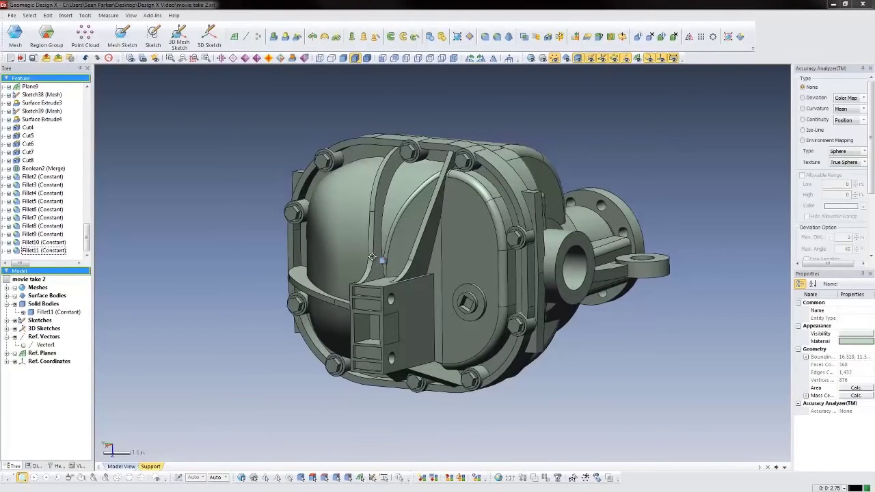
Send the finished model to Inventor with LiveTransfer, starting from the first feature with the prefix Design_X and sweeps and lofts kept parametric
{"action": "left_click", "coordinate": [372, 257]}
{"action": "left_click", "coordinate": [10, 16]}
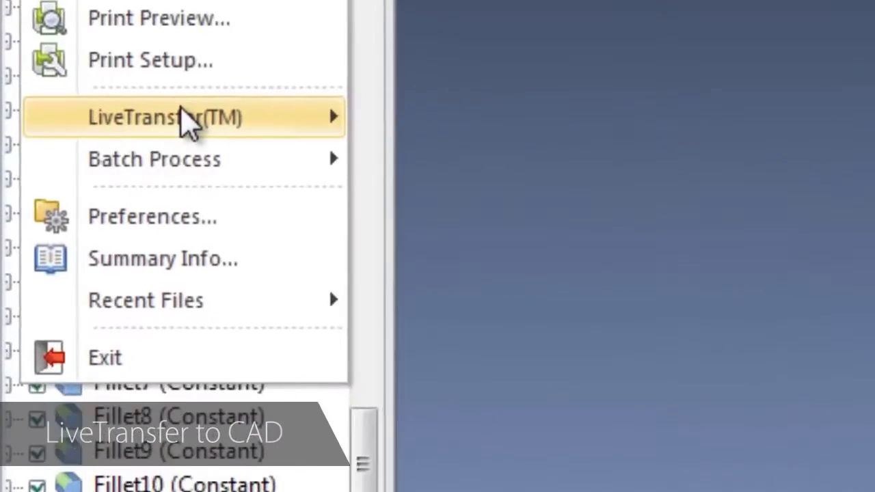
{"action": "mouse_move", "coordinate": [43, 153]}
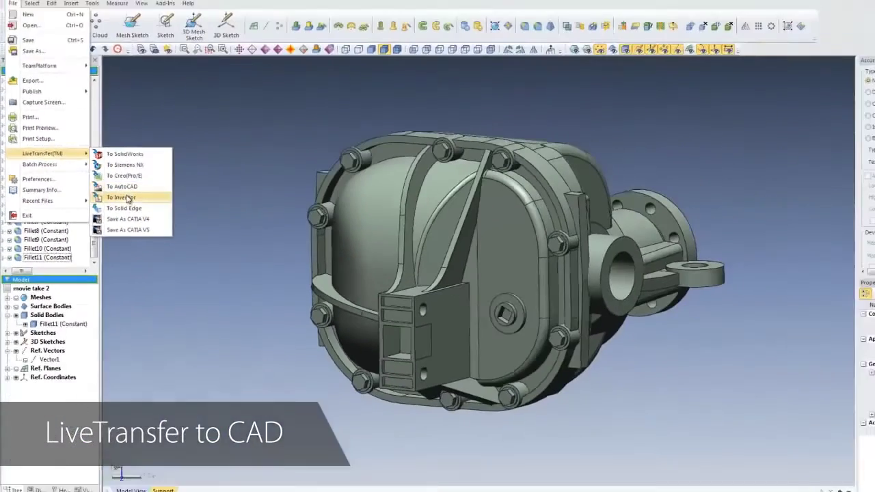
{"action": "left_click", "coordinate": [122, 198]}
{"action": "left_click", "coordinate": [137, 100]}
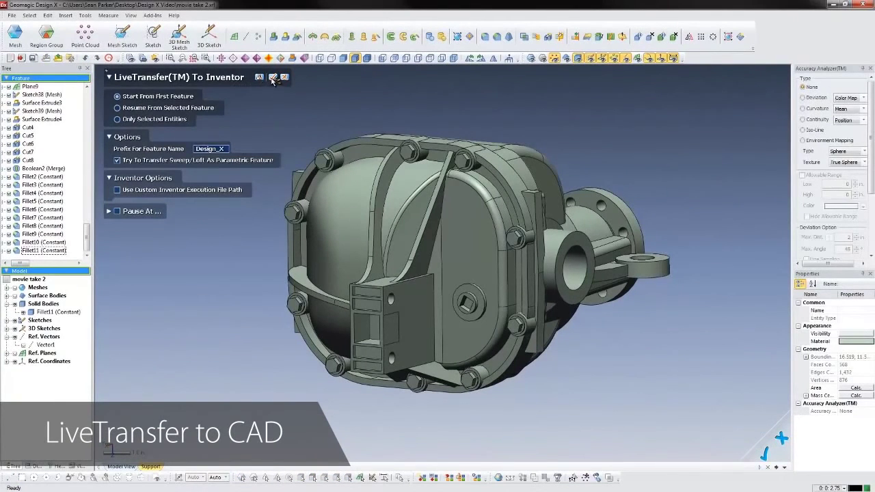
{"action": "left_click", "coordinate": [272, 78]}
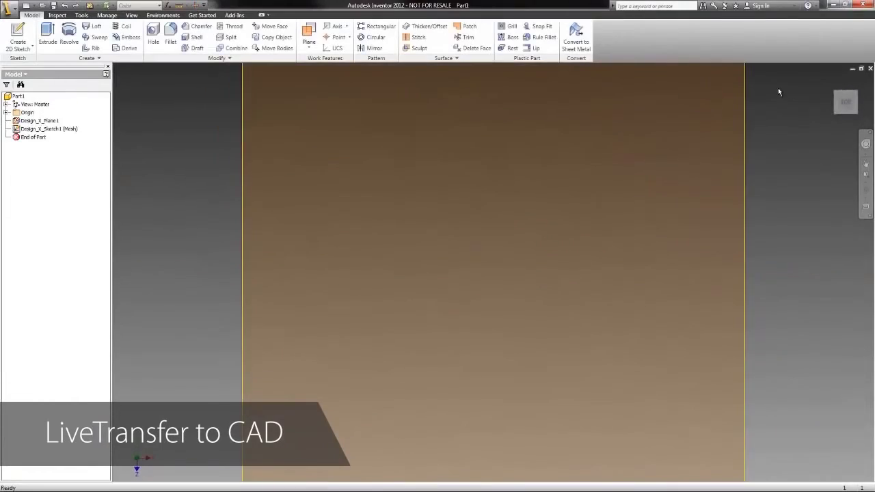